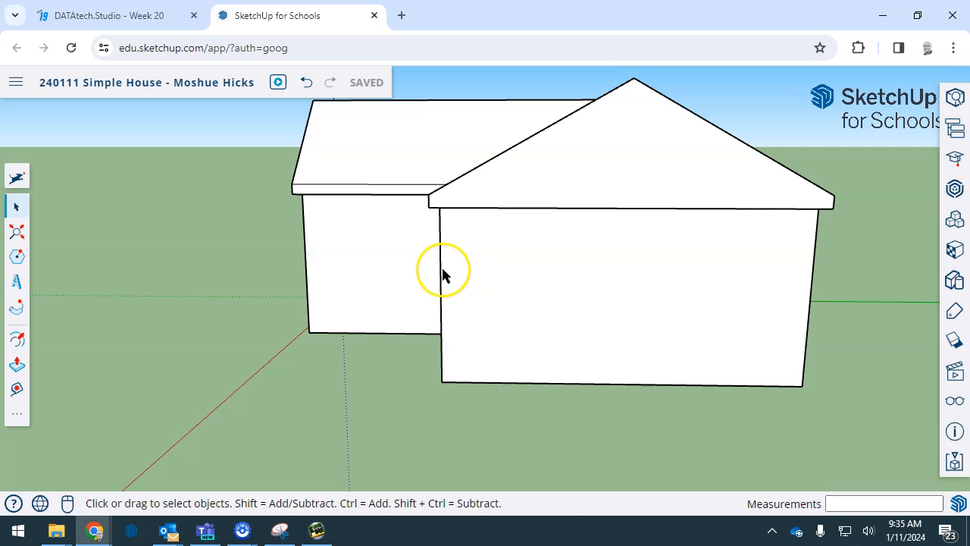
# Step: Draw a door rectangle about 5' wide and 7' 3 5/8" high on the front gable wall, rising from its base edge
pyautogui.moveTo(441, 274)
pyautogui.mouseDown(button='middle')
pyautogui.moveTo(526, 269)
pyautogui.moveTo(506, 271)
pyautogui.mouseUp(button='middle')
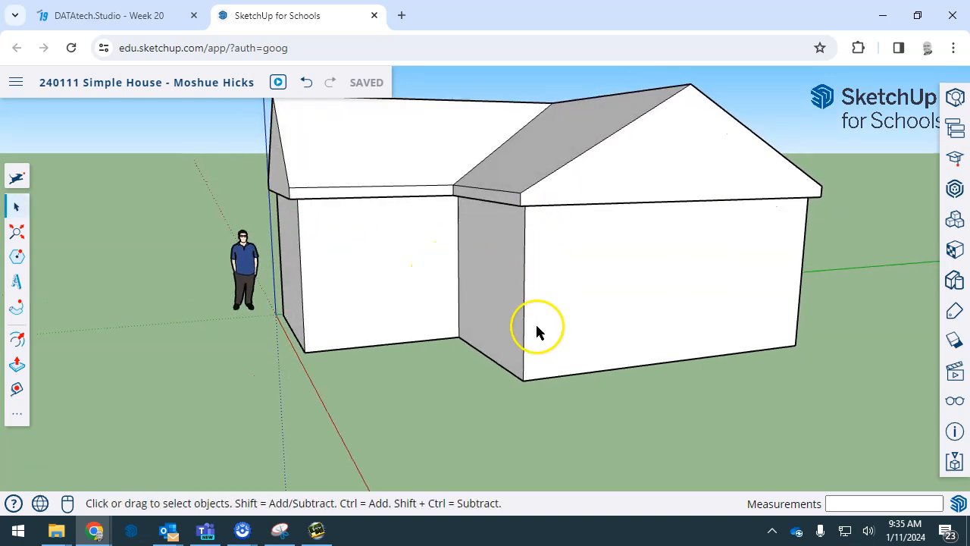
pyautogui.moveTo(641, 308)
pyautogui.mouseDown(button='middle')
pyautogui.moveTo(632, 297)
pyautogui.moveTo(537, 291)
pyautogui.mouseUp(button='middle')
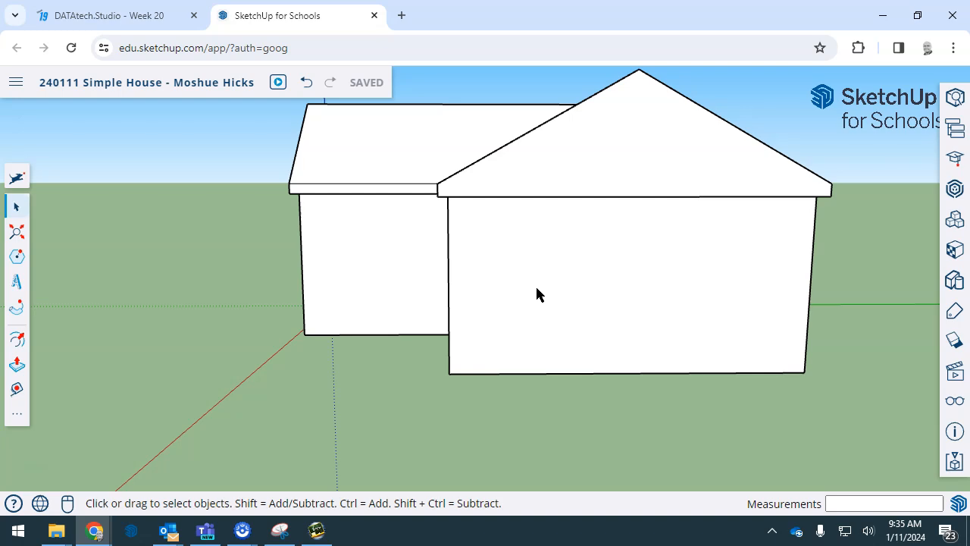
pyautogui.press('r')
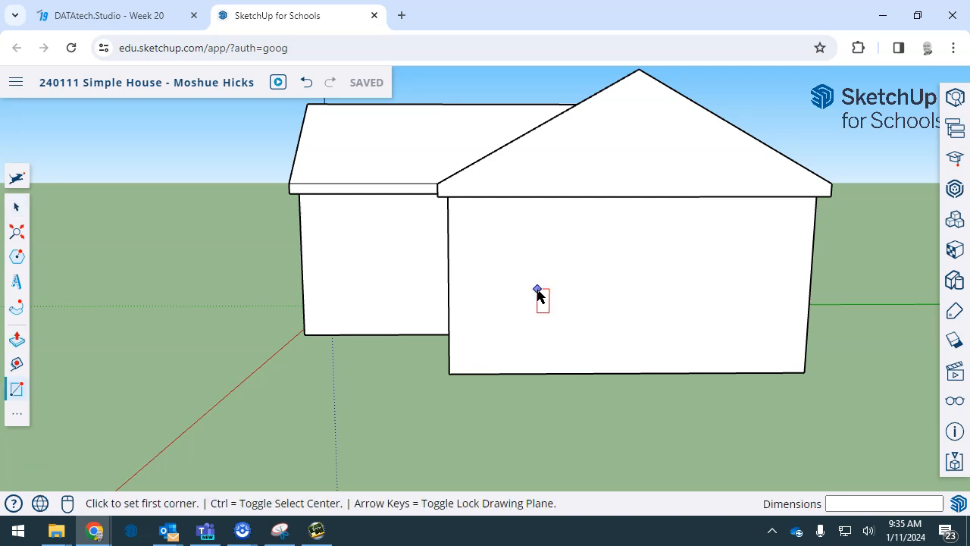
pyautogui.click(495, 373)
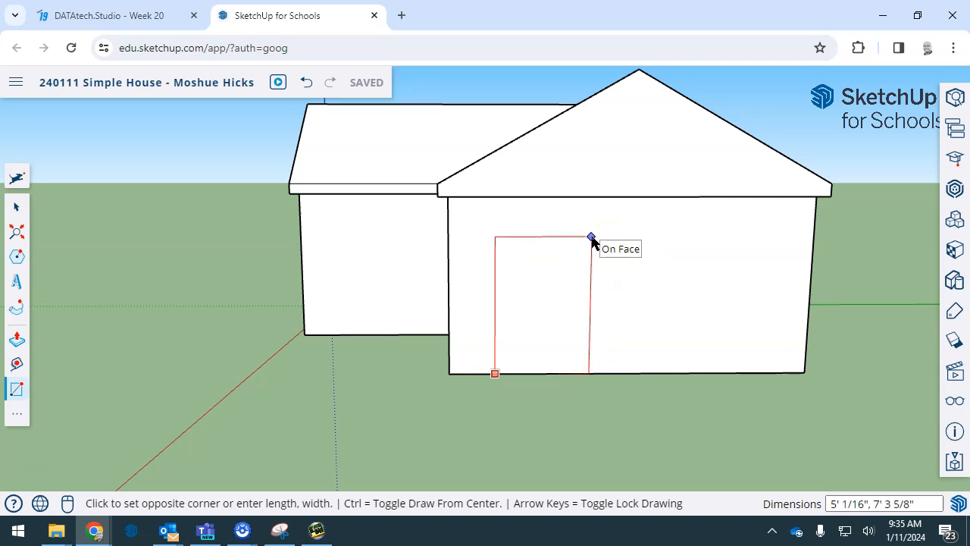
pyautogui.click(592, 237)
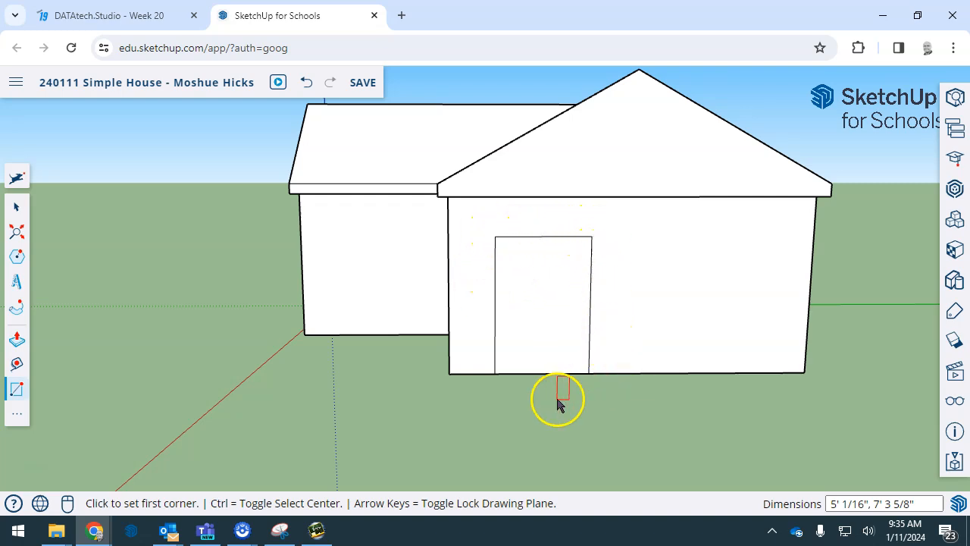
pyautogui.press('space')
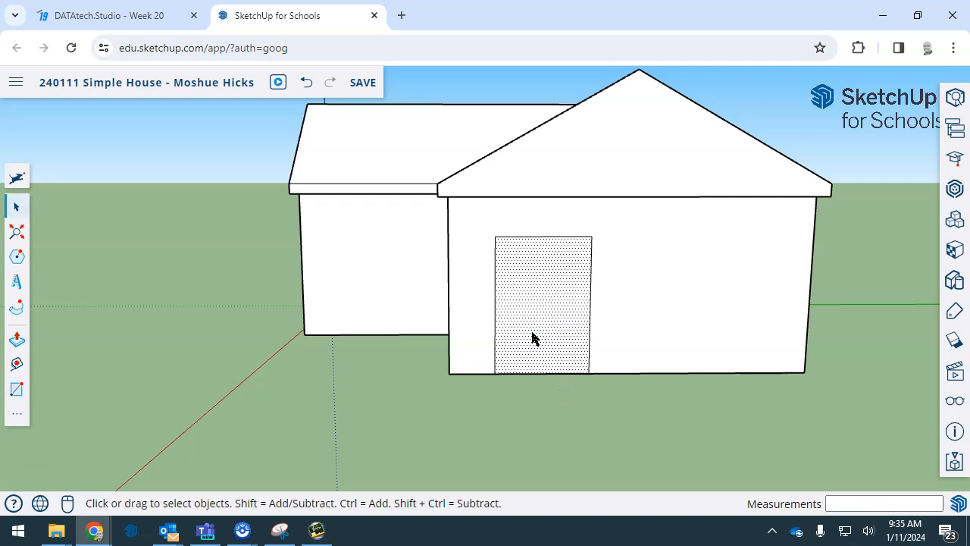
# Step: Try to offset the door rectangle's outline inward by about 4 1/2"
pyautogui.press('f')
pyautogui.click(584, 295)
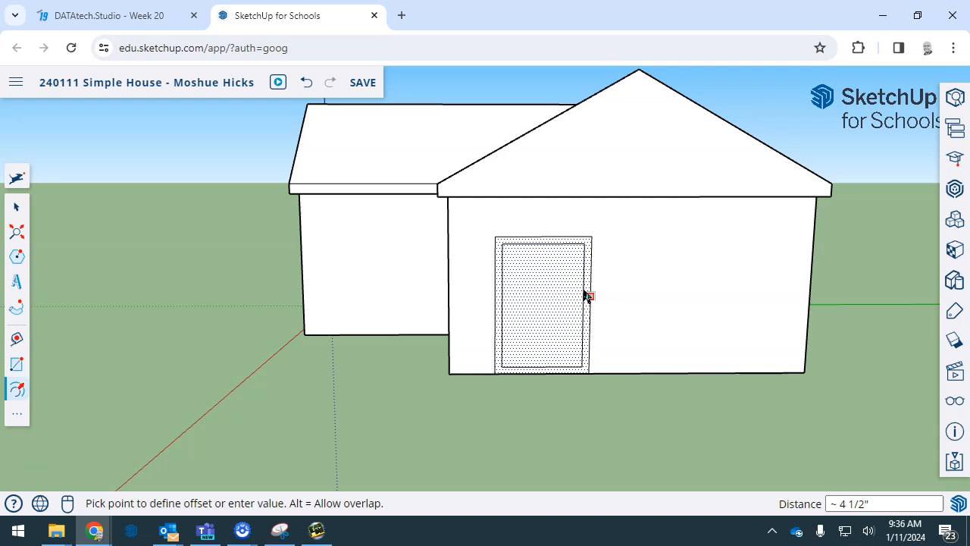
pyautogui.click(585, 296)
pyautogui.scroll(5, 539, 382)
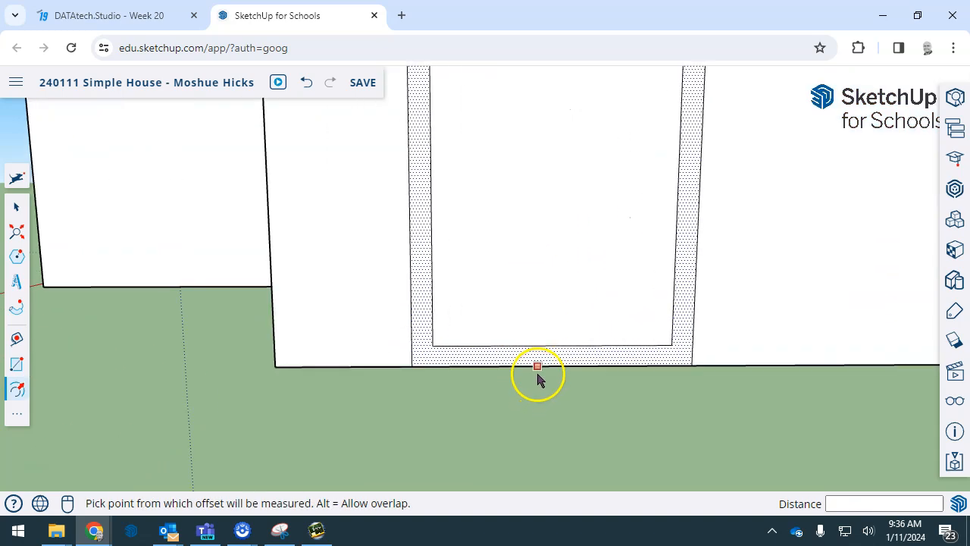
pyautogui.scroll(-4, 553, 346)
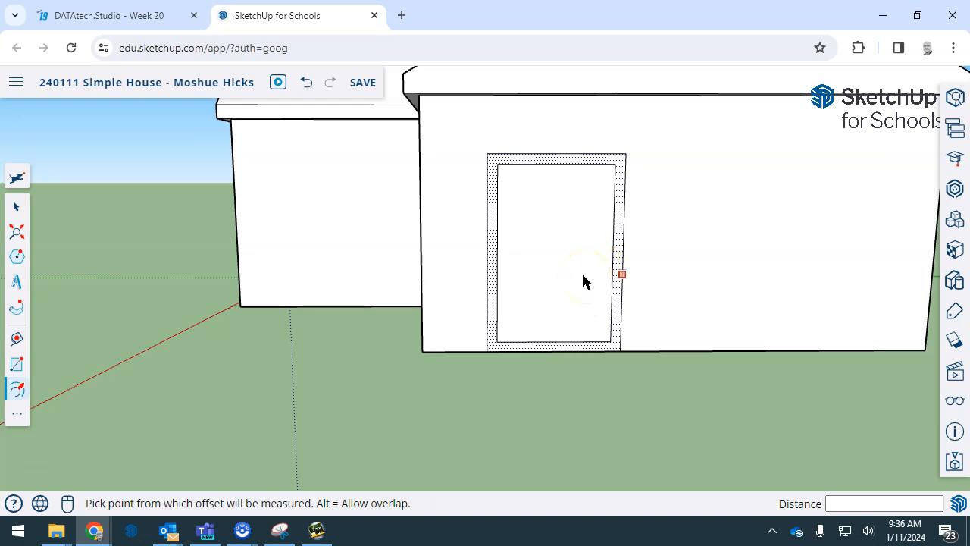
pyautogui.hotkey('ctrl', 'z')
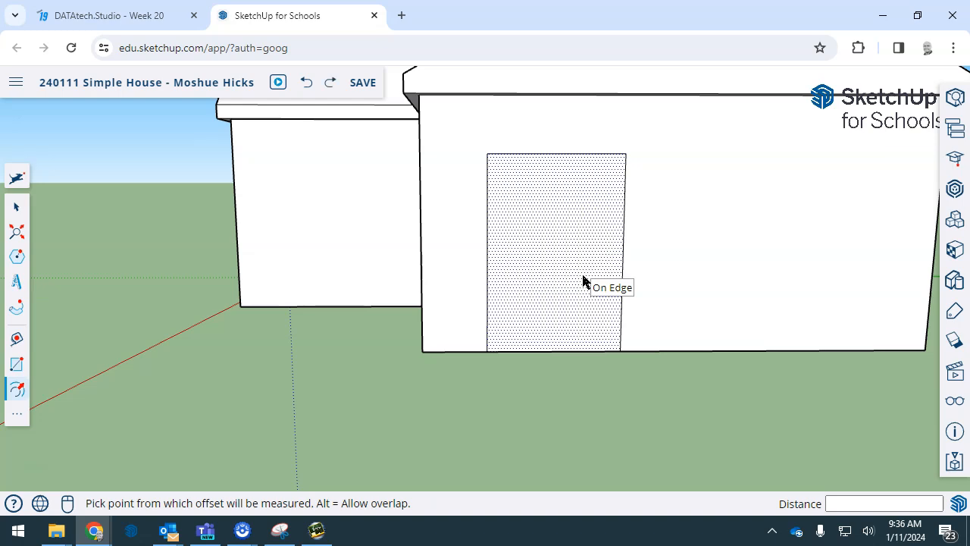
pyautogui.press('space')
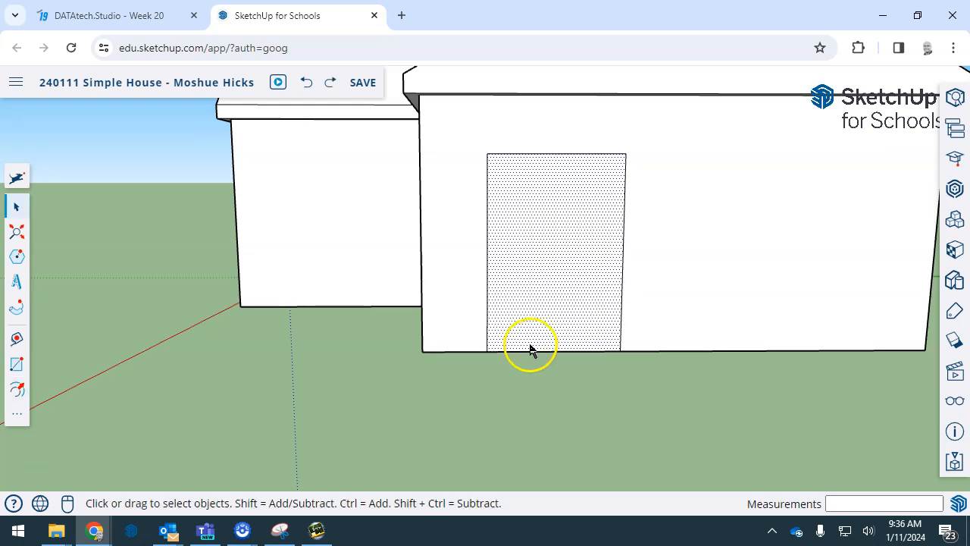
pyautogui.click(487, 281)
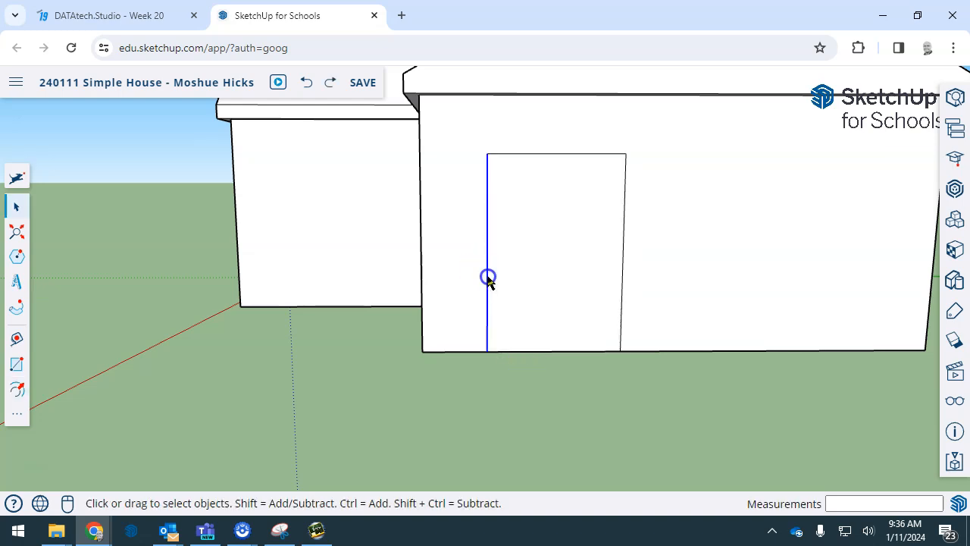
pyautogui.keyDown('ctrl'); pyautogui.click(533, 153); pyautogui.keyUp('ctrl')
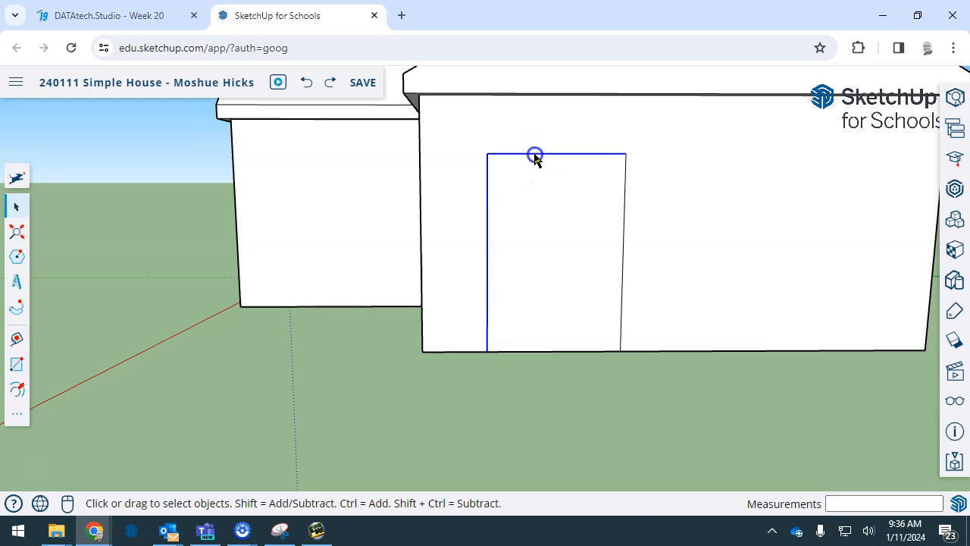
pyautogui.keyDown('ctrl'); pyautogui.click(618, 236); pyautogui.keyUp('ctrl')
pyautogui.press('f')
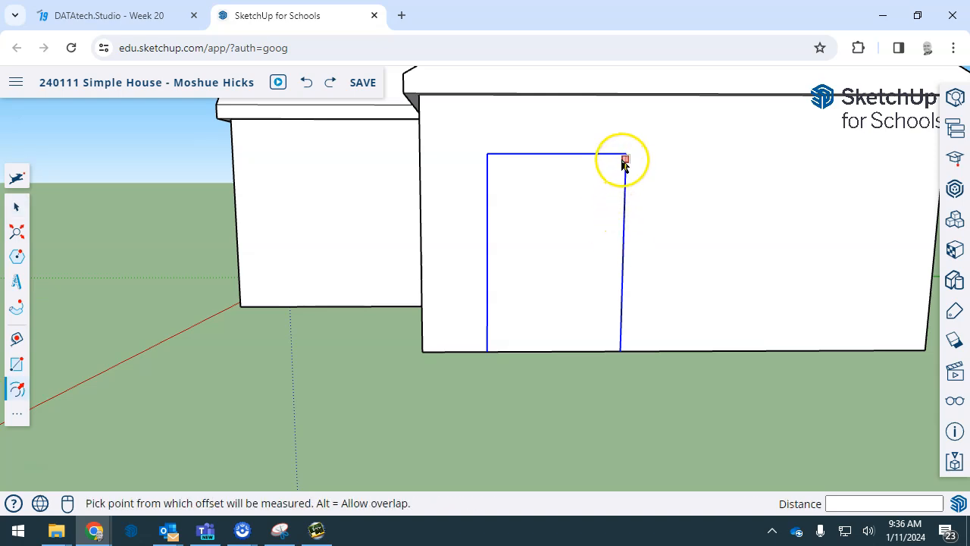
pyautogui.click(621, 160)
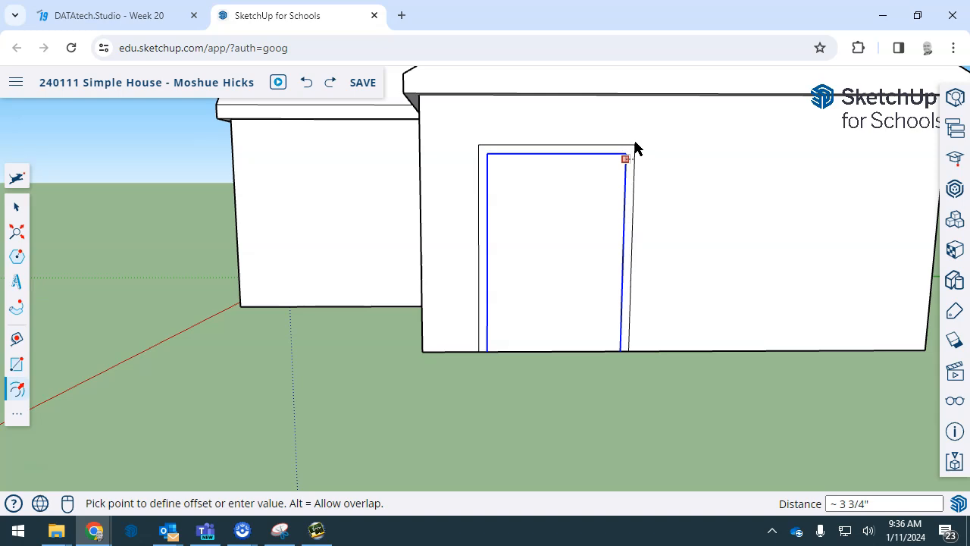
pyautogui.press('Escape')
pyautogui.press('space')
pyautogui.click(681, 282)
# Step: Offset the door face's outline inward by about 4 3/8" to create the door frame border
pyautogui.click(570, 278)
pyautogui.press('f')
pyautogui.click(621, 220)
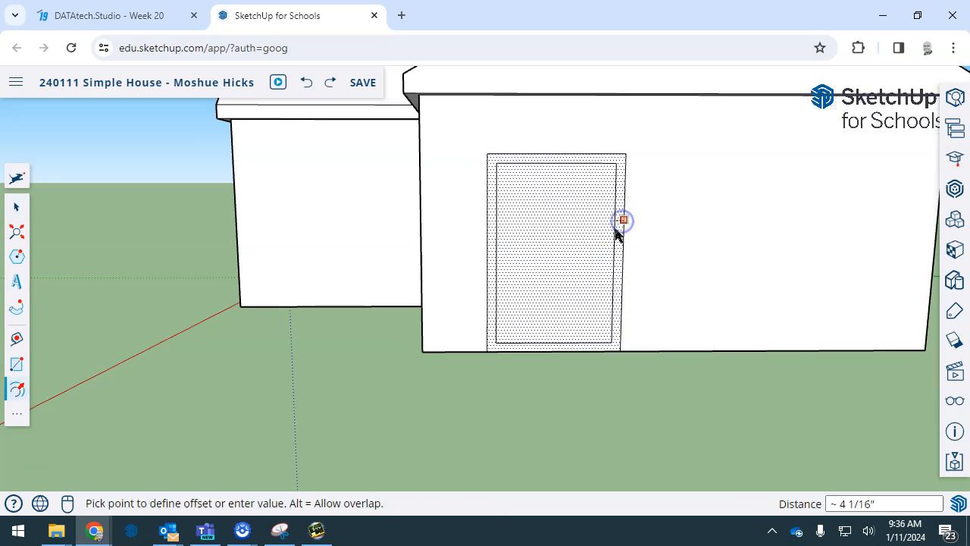
pyautogui.click(614, 231)
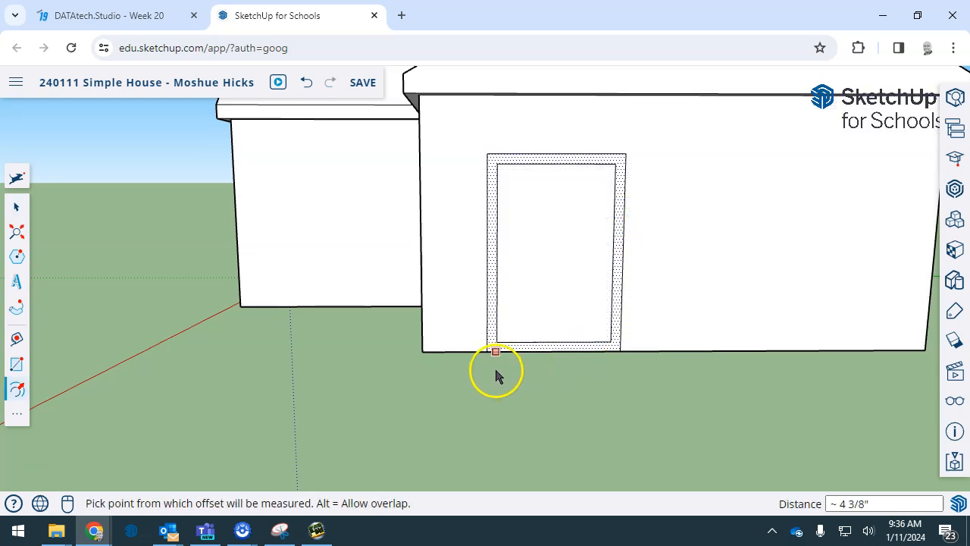
# Step: Push/Pull the door frame border outward from the wall by about 4 9/16"
pyautogui.press('space')
pyautogui.click(494, 345)
pyautogui.click(491, 346)
pyautogui.moveTo(491, 345); pyautogui.dragTo(695, 359, button='middle')
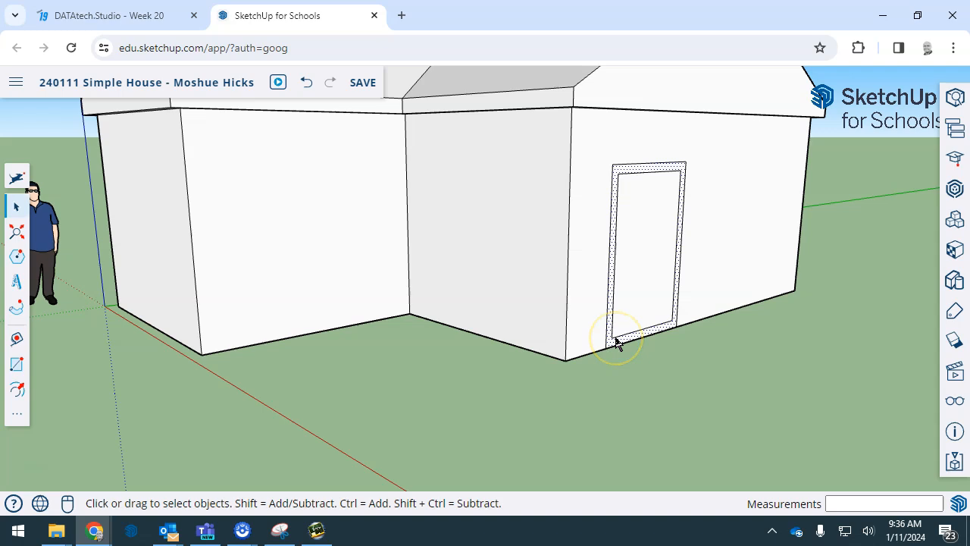
pyautogui.press('p')
pyautogui.click(616, 341)
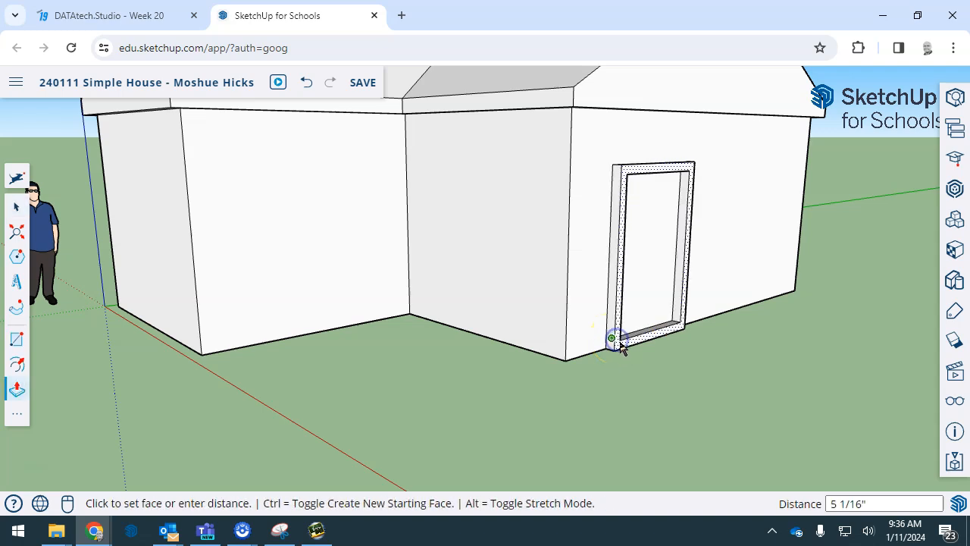
pyautogui.click(620, 342)
# Step: Push the frame's bottom sill down about 4 3/8" to its underside, removing the threshold between the jambs
pyautogui.moveTo(696, 332); pyautogui.dragTo(513, 405, button='middle')
pyautogui.scroll(3, 527, 412)
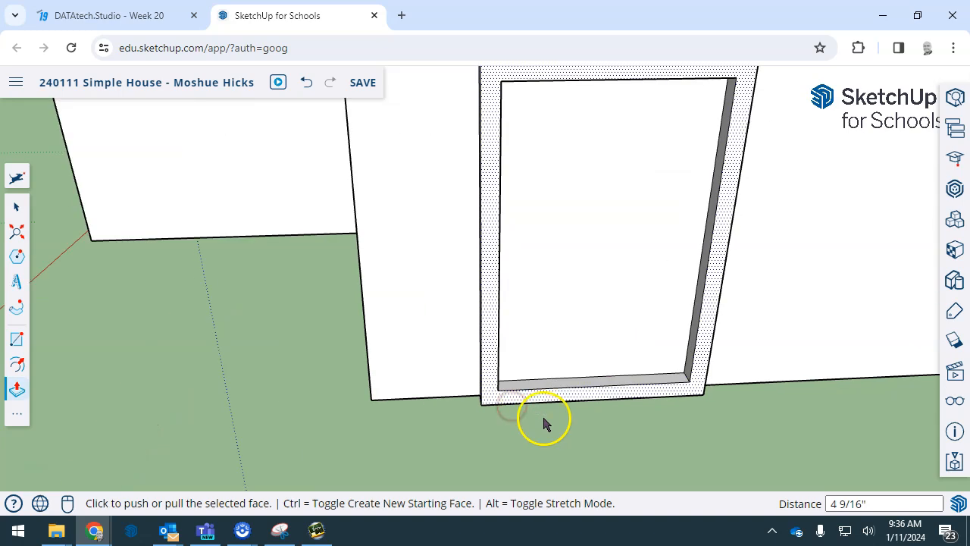
pyautogui.press('space')
pyautogui.click(583, 386)
pyautogui.moveTo(598, 407); pyautogui.dragTo(565, 258, button='middle')
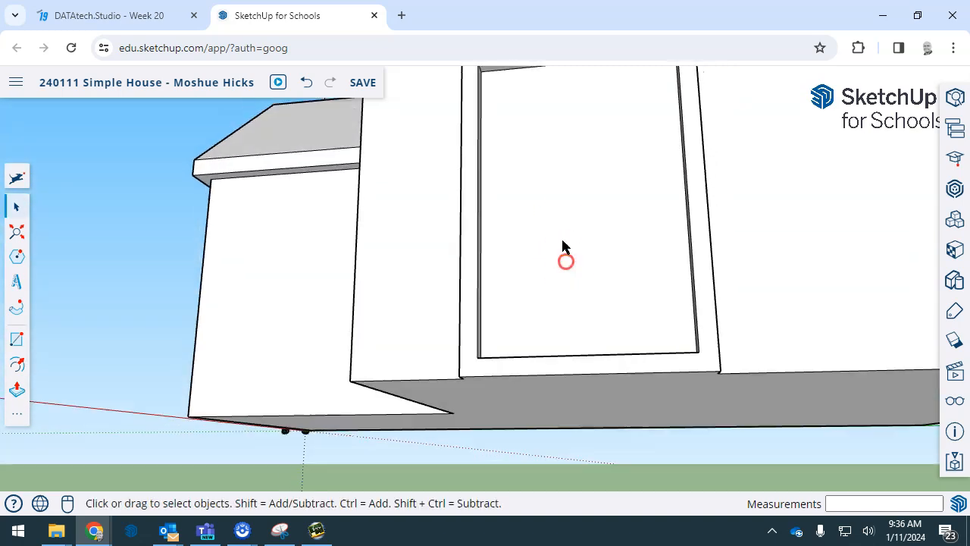
pyautogui.rightClick(565, 262)
pyautogui.moveTo(519, 385); pyautogui.dragTo(528, 475, button='middle')
pyautogui.moveTo(581, 451); pyautogui.dragTo(574, 364, button='middle')
pyautogui.press('p')
pyautogui.click(568, 328)
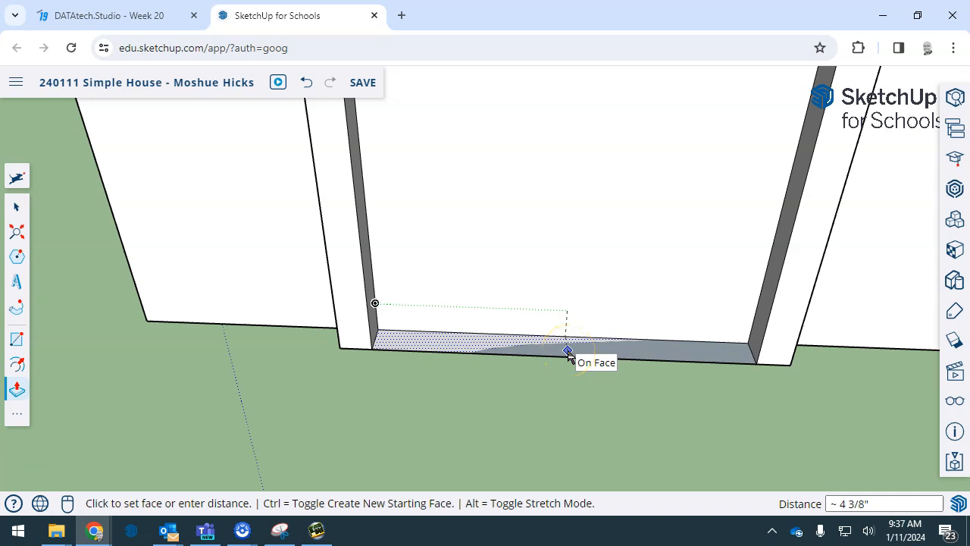
pyautogui.click(567, 352)
# Step: Draw a straight line across the outer side face of the door jamb nearest the wall corner, slightly above the ground
pyautogui.moveTo(476, 410); pyautogui.dragTo(741, 362, button='middle')
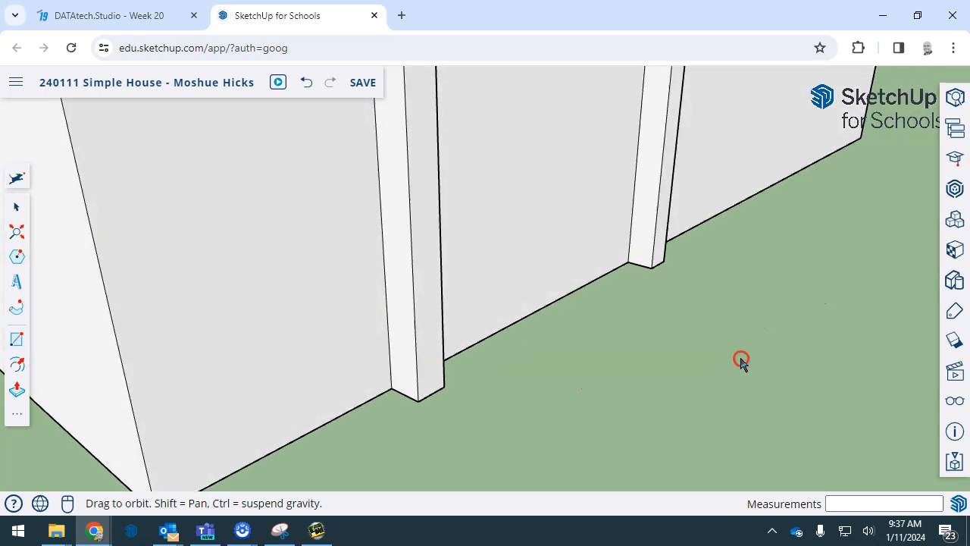
pyautogui.scroll(-5, 505, 387)
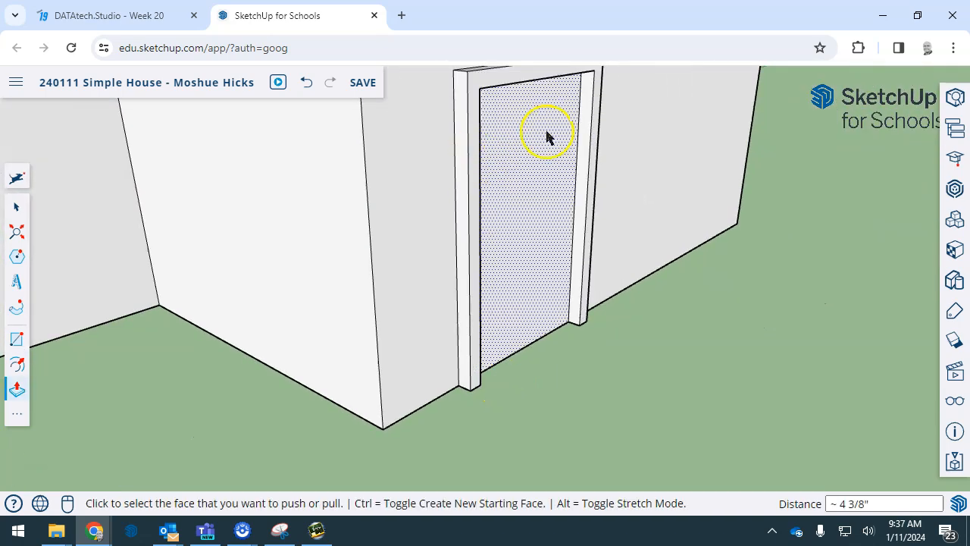
pyautogui.moveTo(589, 427); pyautogui.dragTo(838, 402, button='middle')
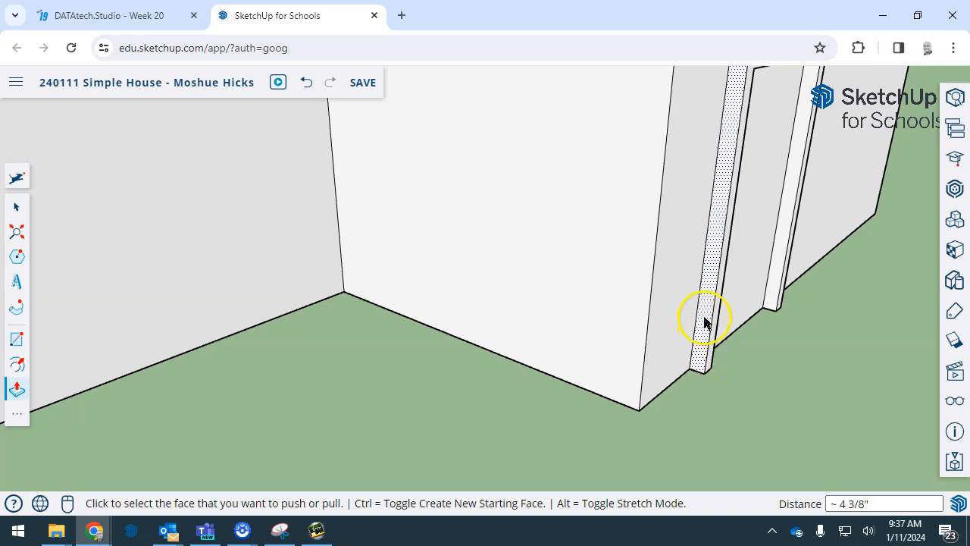
pyautogui.scroll(1, 696, 349)
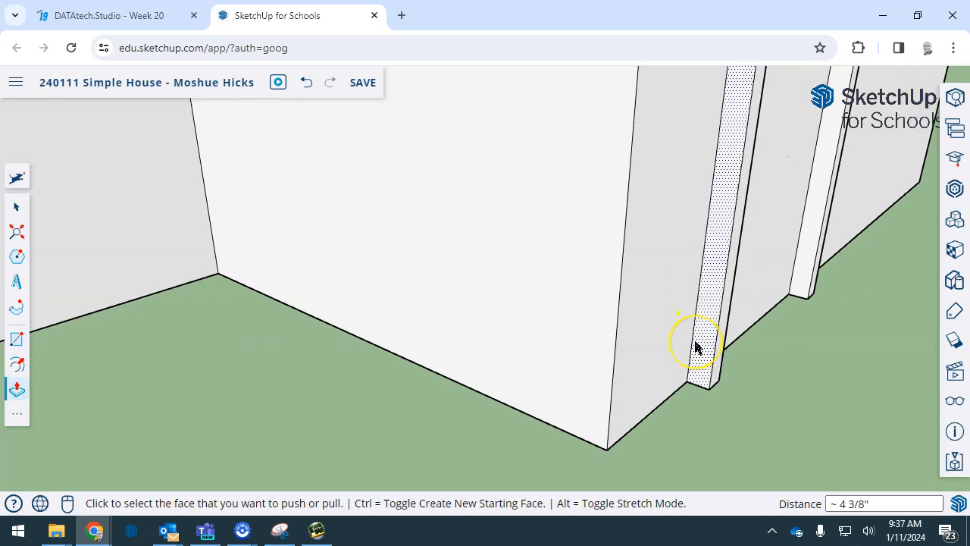
pyautogui.press('l')
pyautogui.scroll(2, 691, 346)
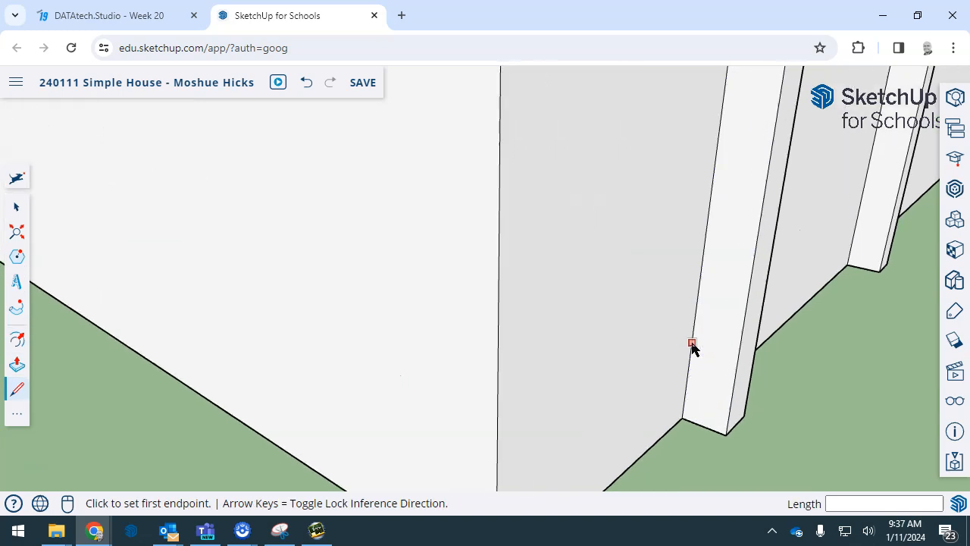
pyautogui.click(740, 345)
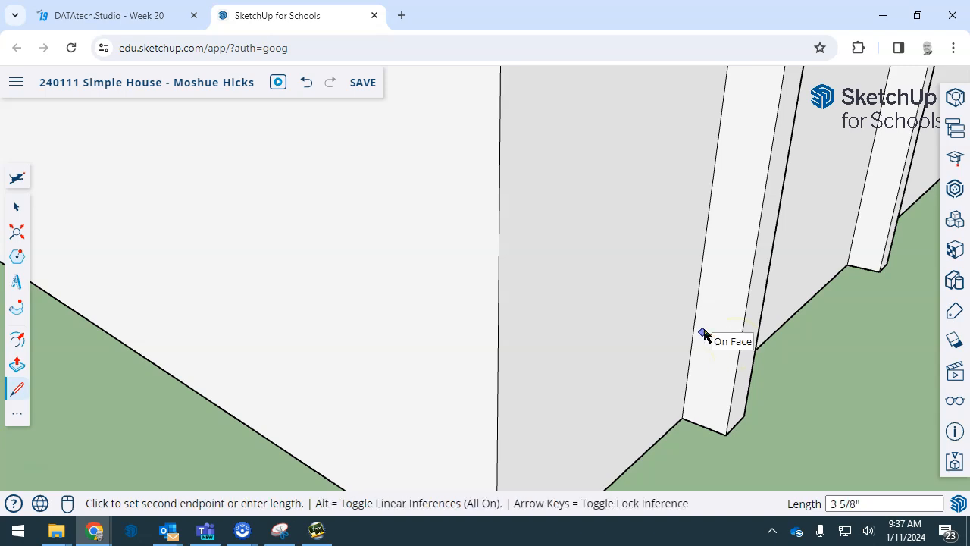
pyautogui.click(699, 286)
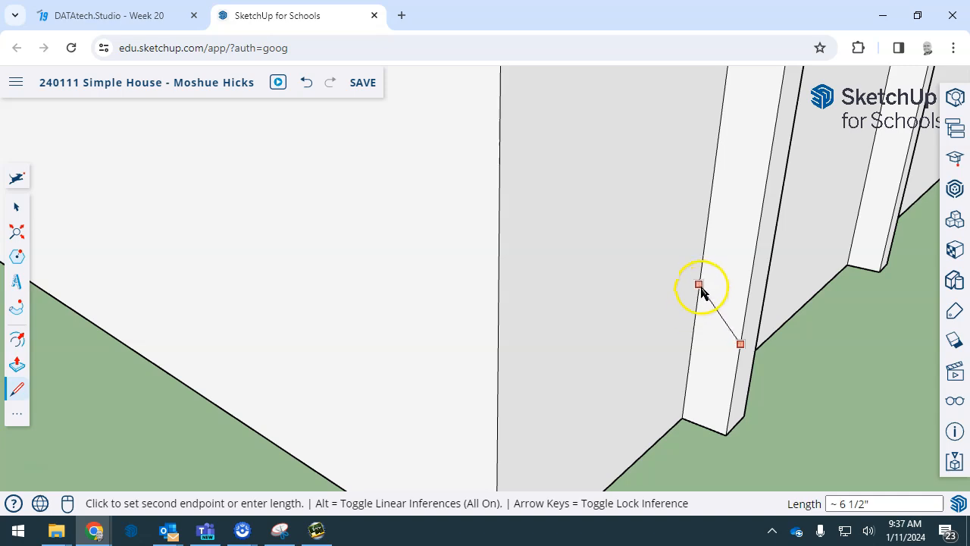
pyautogui.click(694, 330)
pyautogui.press('space')
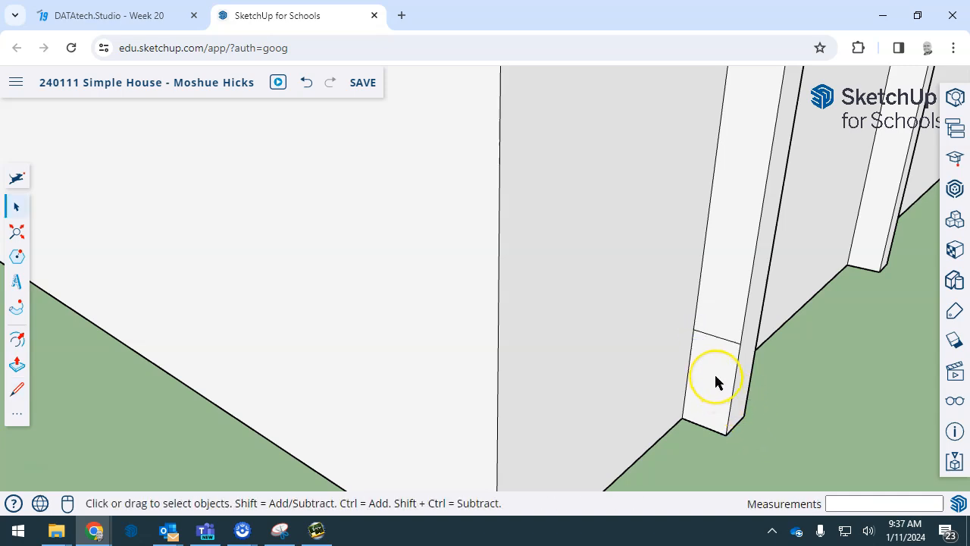
# Step: Try to extrude the small profile at the base of the door jamb with Follow Me
pyautogui.click(714, 372)
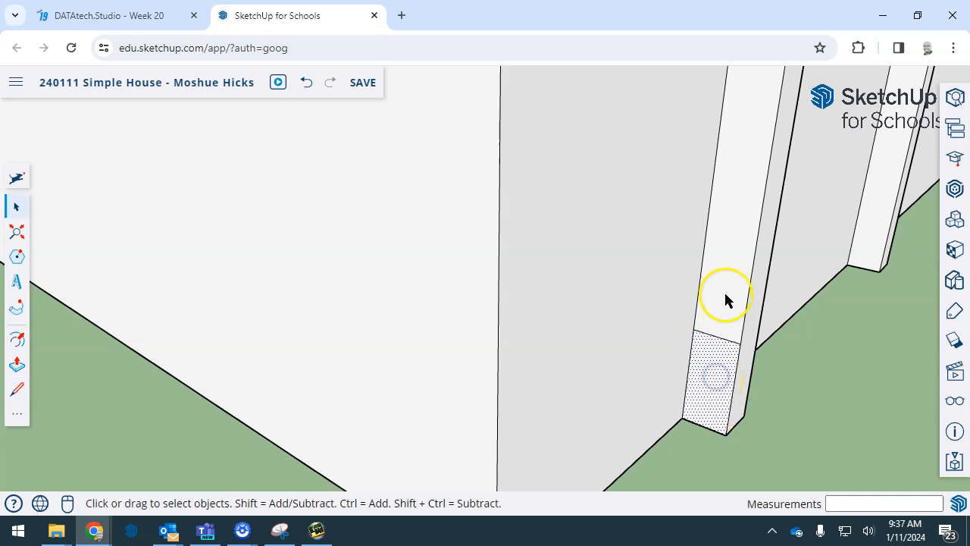
pyautogui.click(724, 294)
pyautogui.click(716, 379)
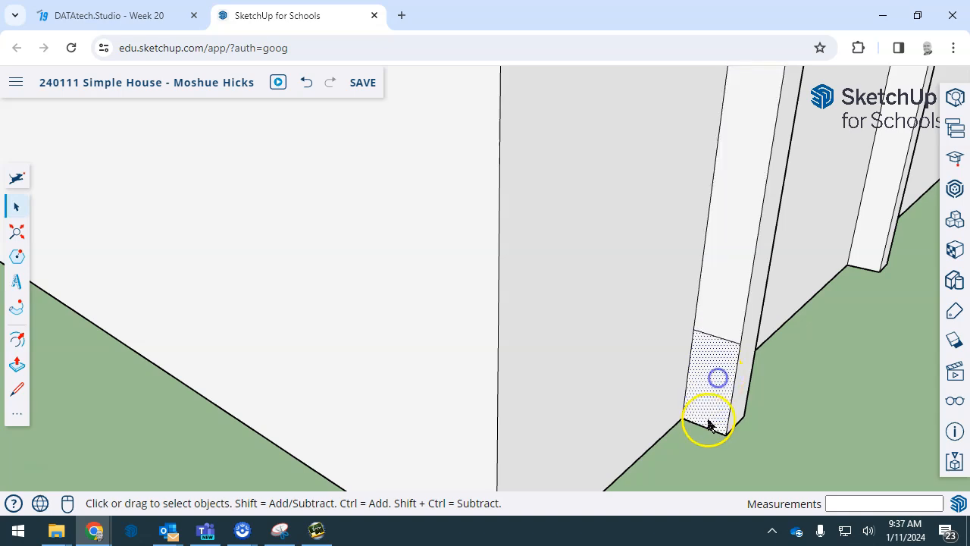
pyautogui.scroll(-3, 708, 401)
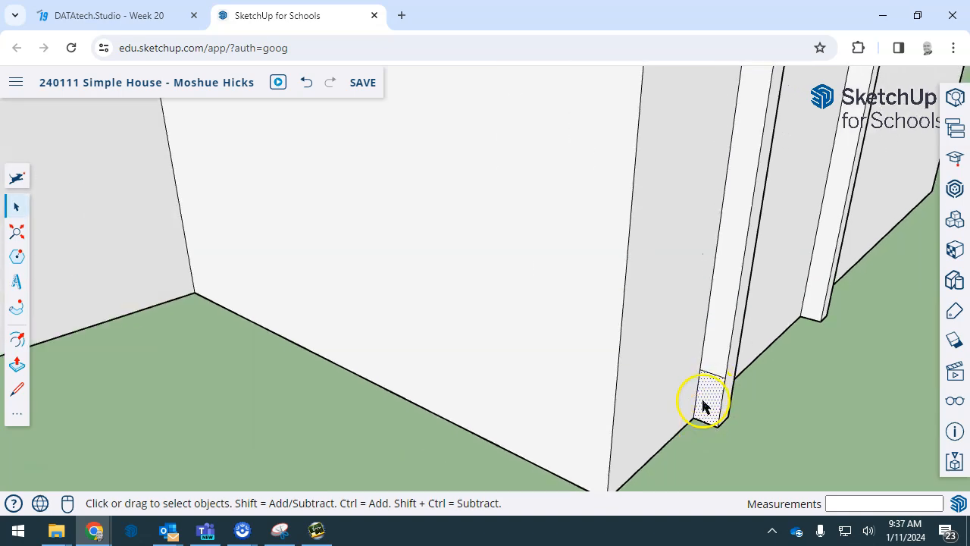
pyautogui.moveTo(684, 422); pyautogui.dragTo(821, 336, button='middle')
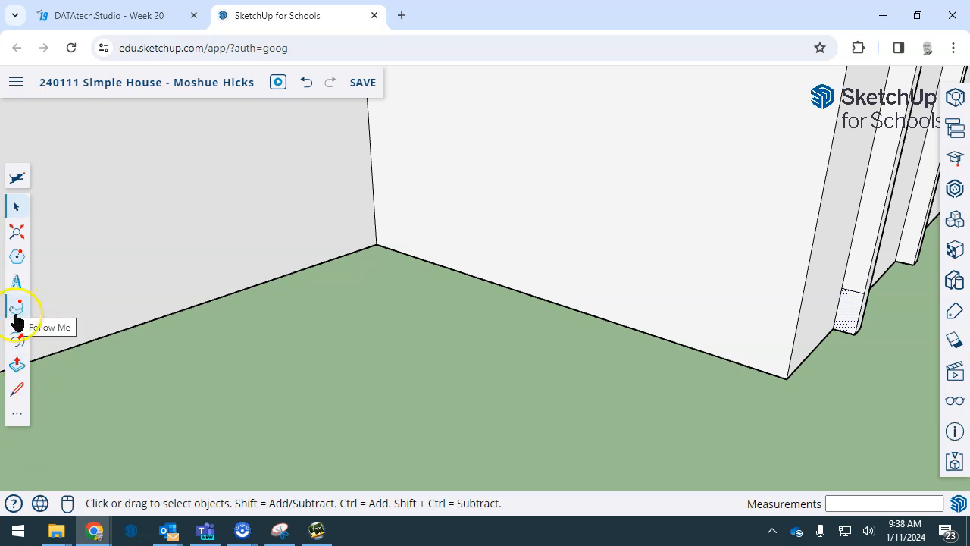
pyautogui.click(18, 414)
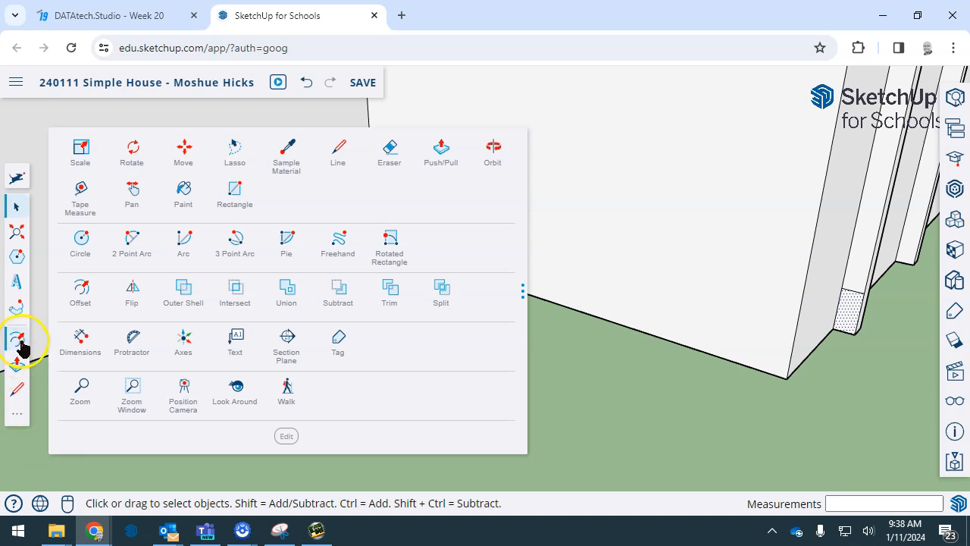
pyautogui.click(17, 309)
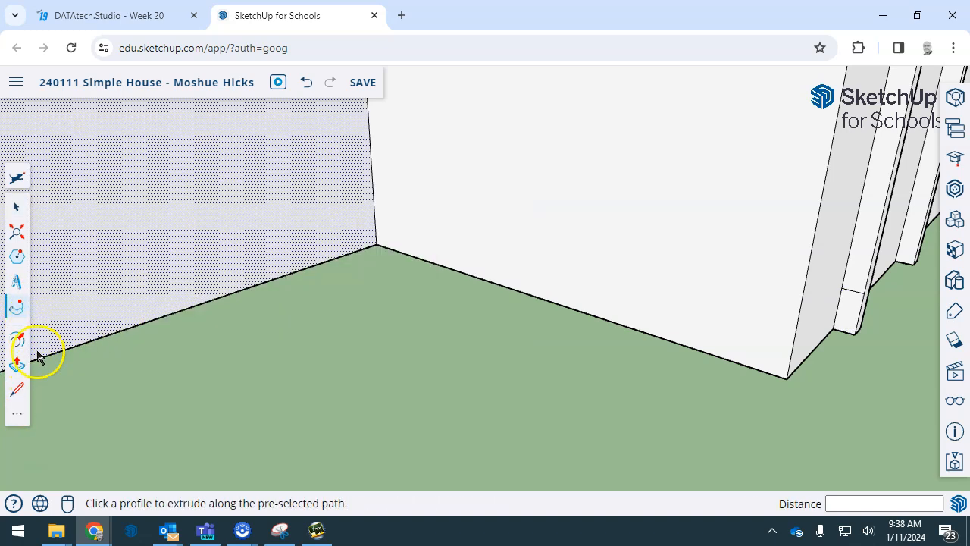
pyautogui.click(841, 322)
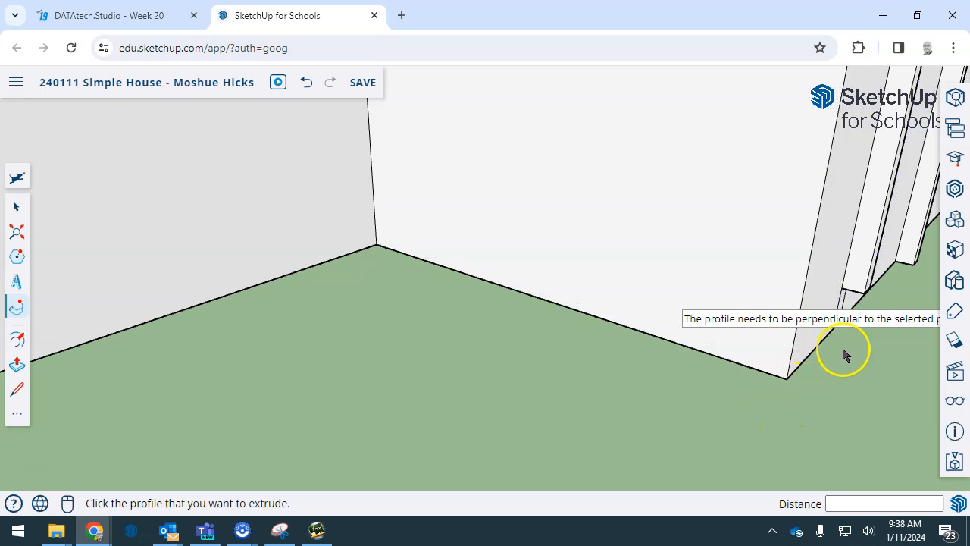
# Step: Try to trace the base trim manually with Follow Me along the walls' ground edges, from the first door jamb around the house to the opposite jamb
pyautogui.click(844, 321)
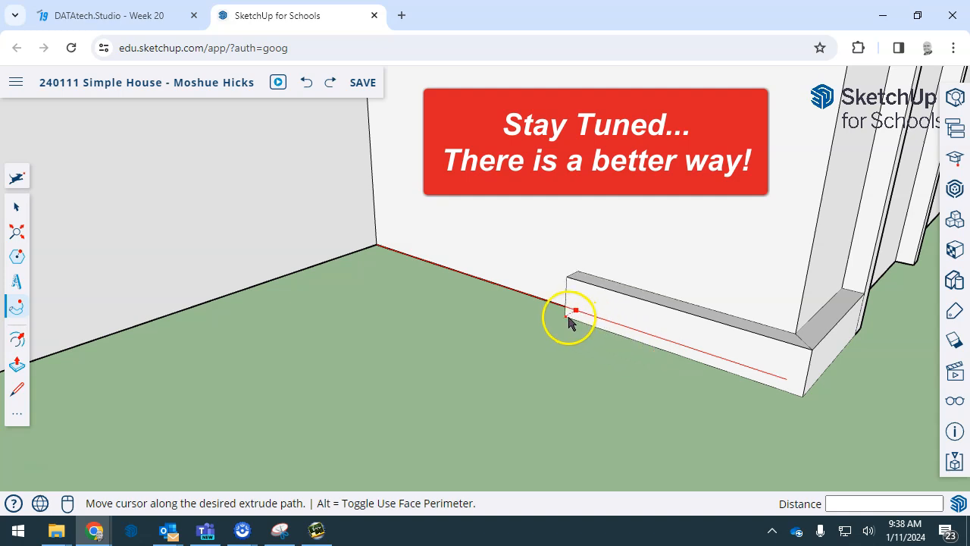
pyautogui.moveTo(454, 280); pyautogui.dragTo(775, 312, button='middle')
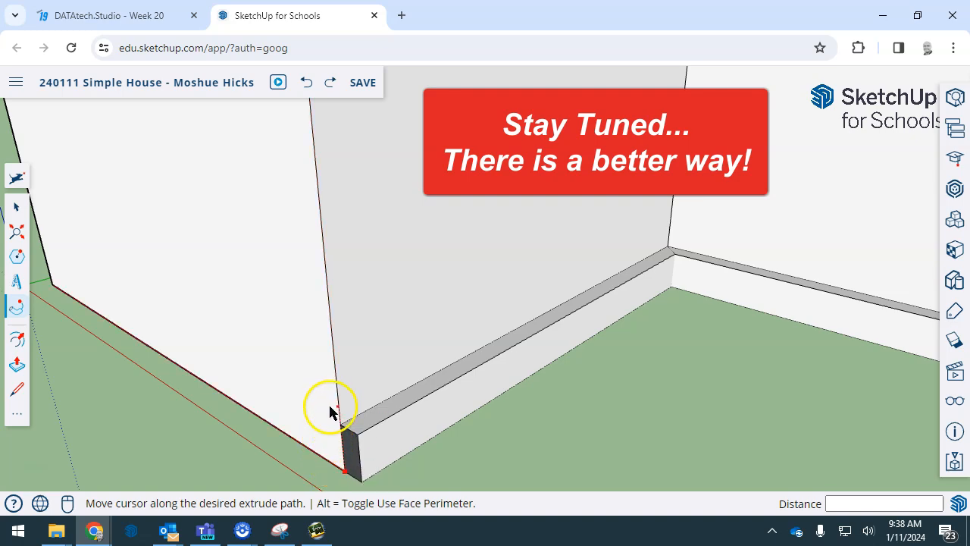
pyautogui.scroll(-5, 329, 410)
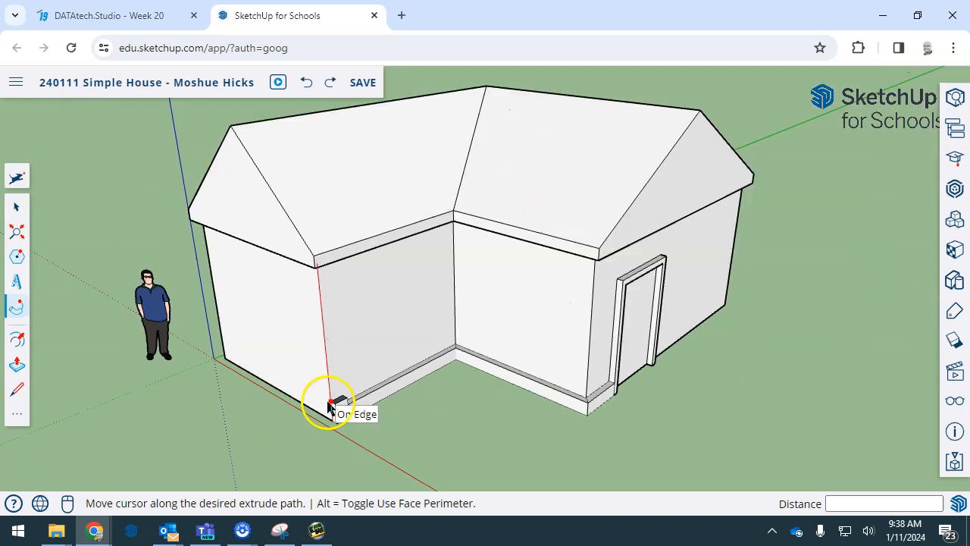
pyautogui.moveTo(231, 369); pyautogui.dragTo(870, 310, button='middle')
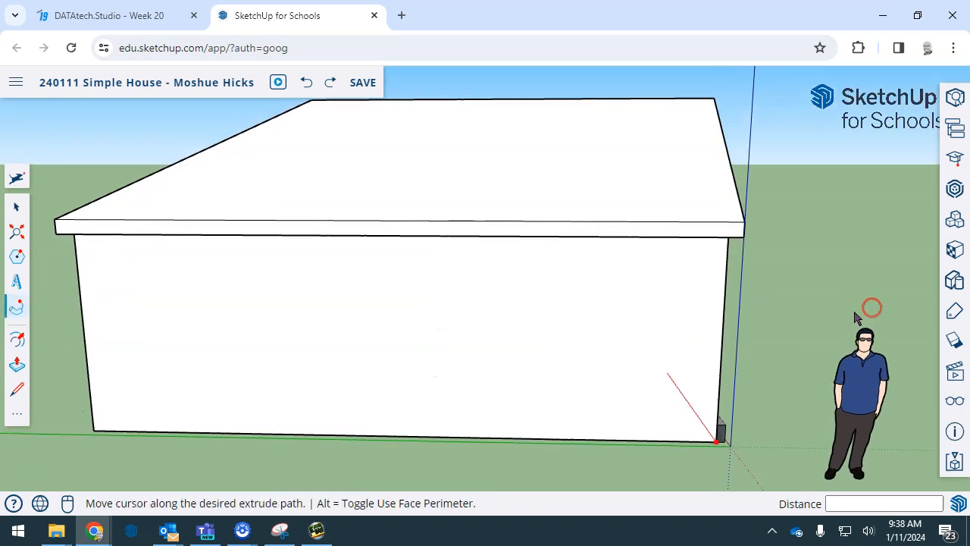
pyautogui.moveTo(90, 444); pyautogui.dragTo(552, 377, button='middle')
pyautogui.moveTo(364, 370); pyautogui.dragTo(628, 387, button='middle')
pyautogui.scroll(6, 472, 366)
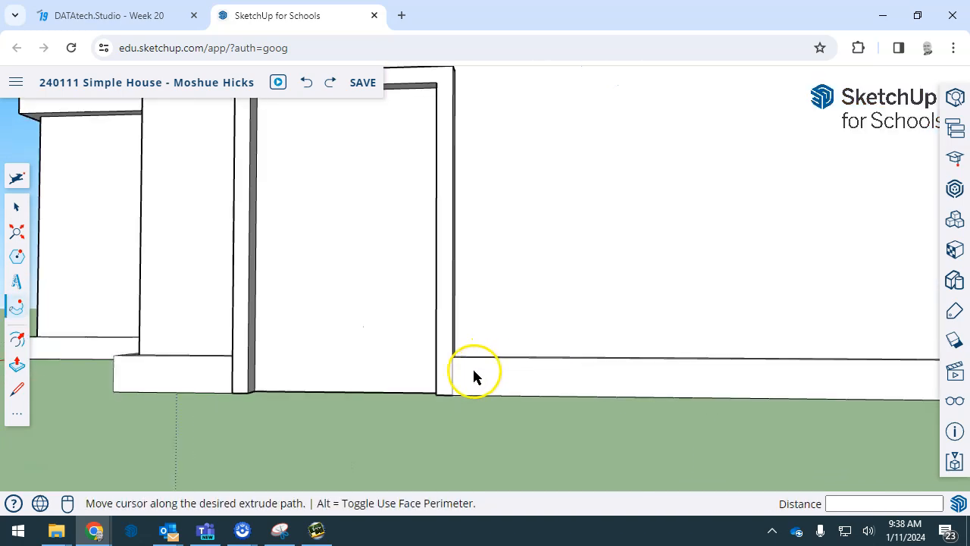
pyautogui.moveTo(485, 341); pyautogui.dragTo(457, 275, button='middle')
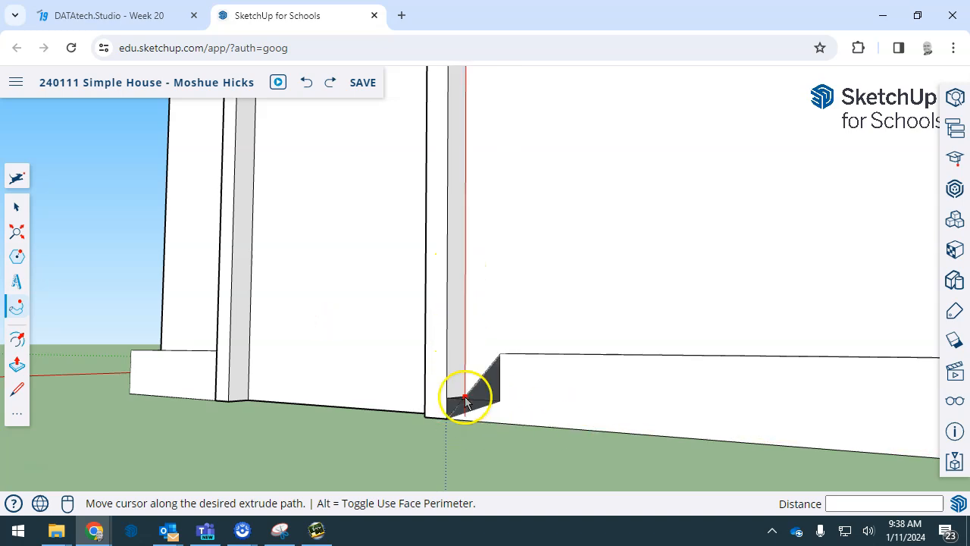
pyautogui.scroll(3, 450, 371)
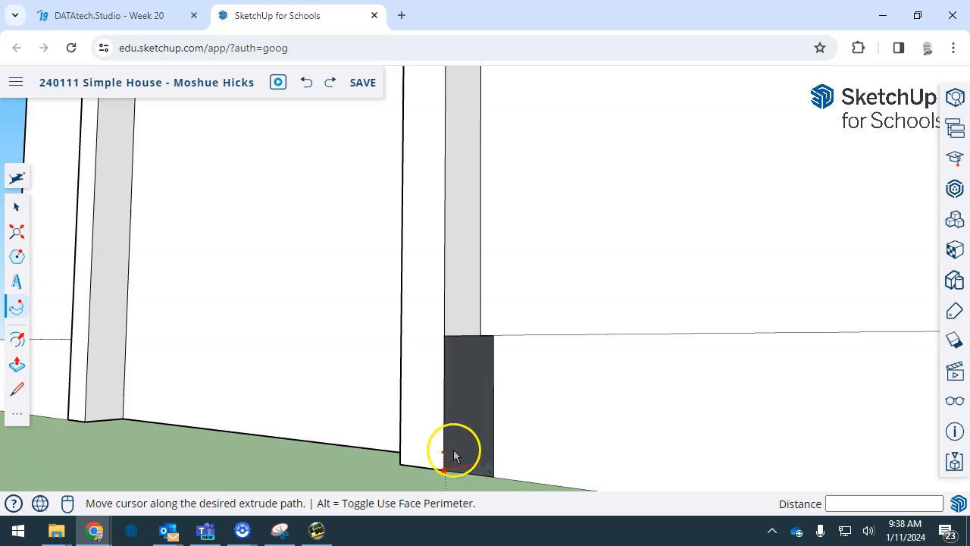
pyautogui.moveTo(452, 427); pyautogui.dragTo(644, 408, button='middle')
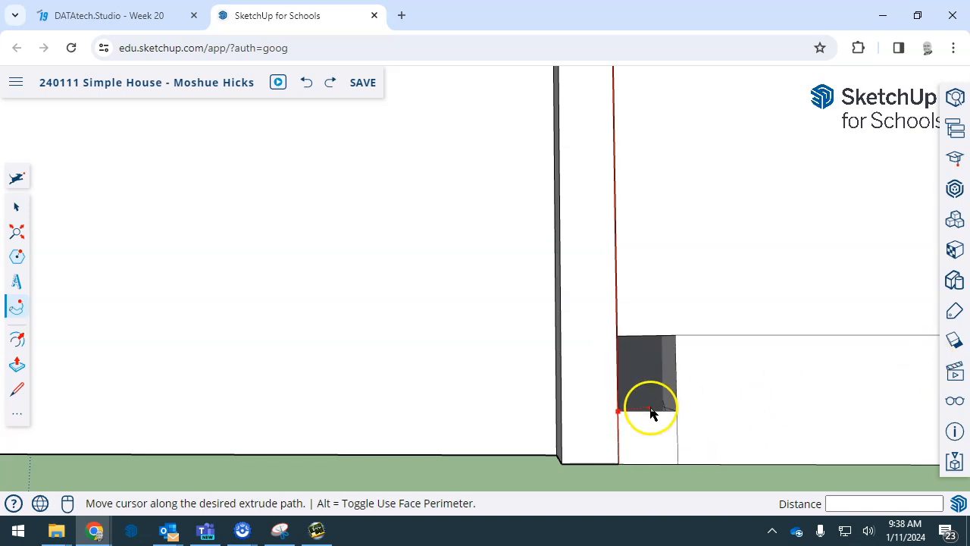
pyautogui.click(681, 421)
pyautogui.scroll(-5, 697, 404)
pyautogui.press('space')
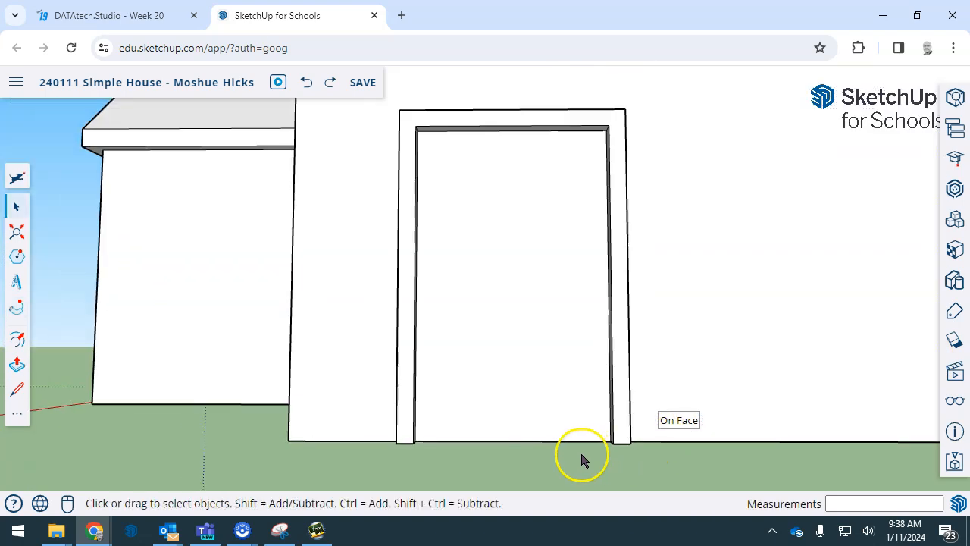
# Step: Try Follow Me on the jamb profile again, guiding it along the perimeter edges of the house's underside to the opposite jamb
pyautogui.moveTo(522, 464); pyautogui.dragTo(586, 335, button='middle')
pyautogui.scroll(-3, 589, 327)
pyautogui.moveTo(519, 297); pyautogui.dragTo(669, 335, button='middle')
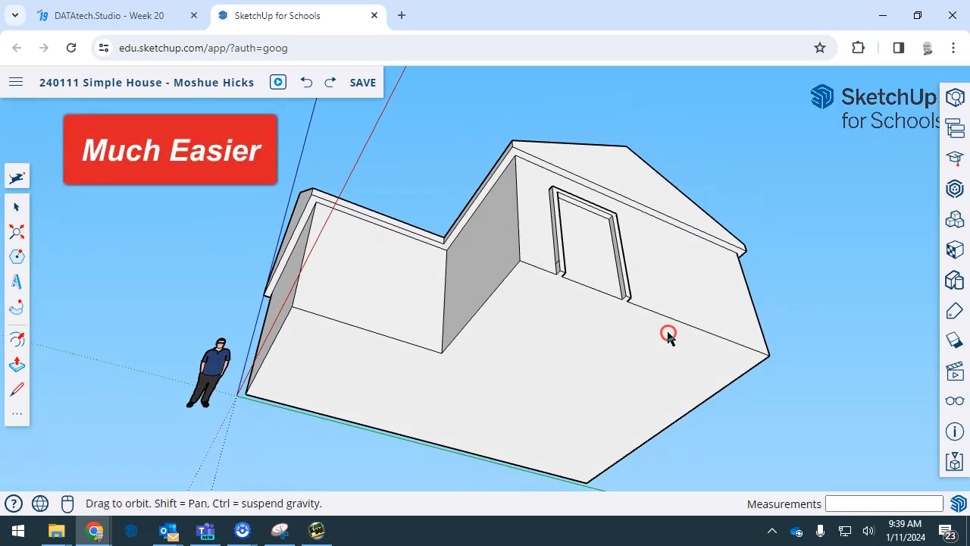
pyautogui.click(14, 311)
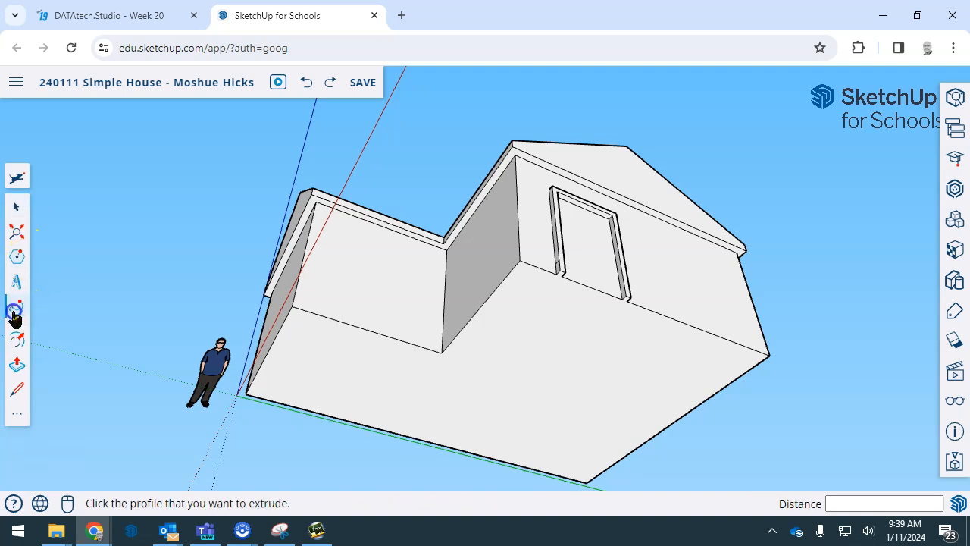
pyautogui.click(557, 273)
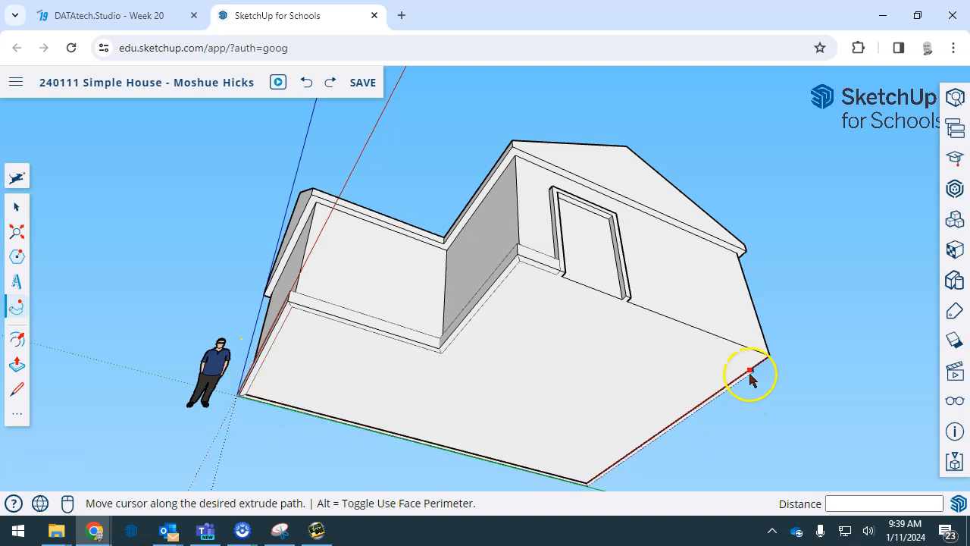
pyautogui.click(622, 301)
pyautogui.moveTo(672, 316); pyautogui.dragTo(731, 280, button='middle')
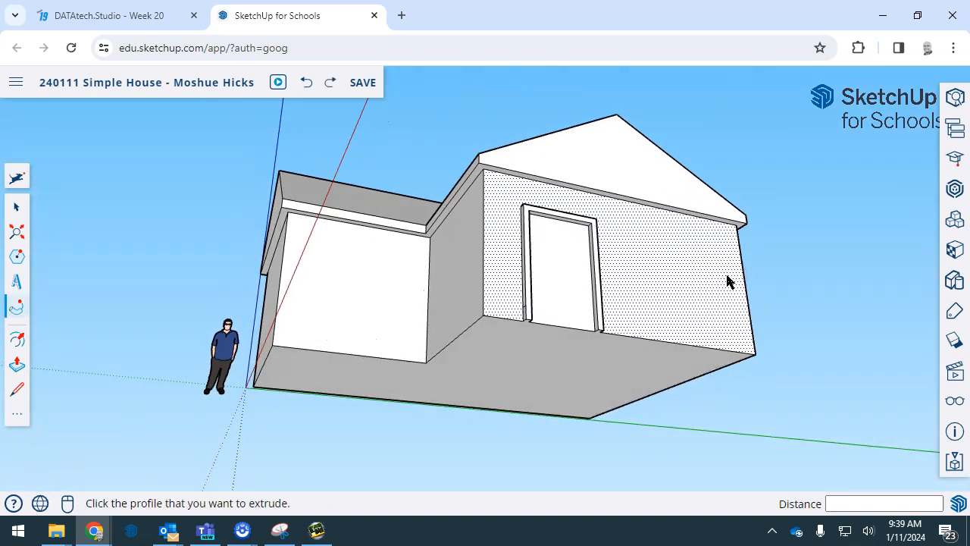
pyautogui.scroll(5, 579, 375)
pyautogui.press('space')
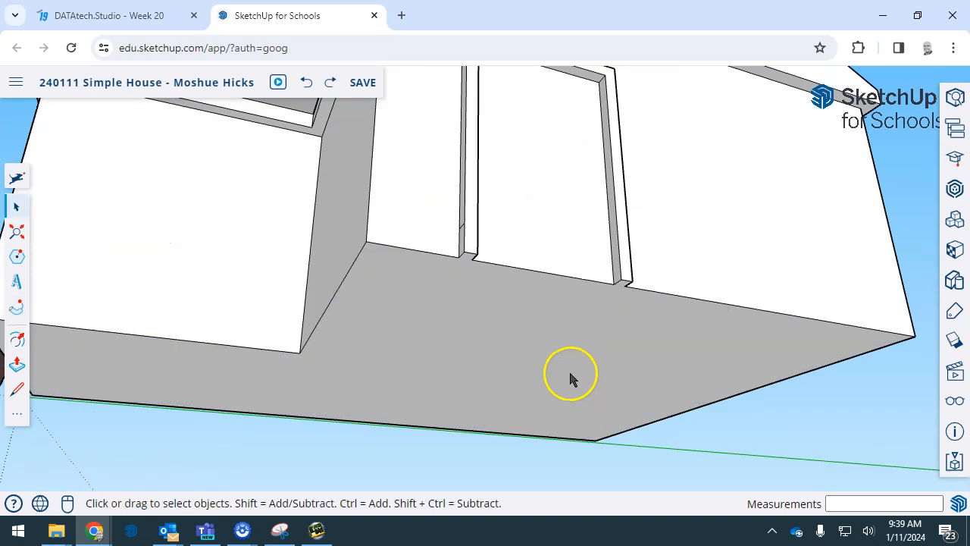
# Step: Select the underside's perimeter edges except across the doorway as a path, and extrude the jamb profile along them with Follow Me
pyautogui.scroll(-6, 572, 378)
pyautogui.moveTo(579, 390); pyautogui.dragTo(572, 275, button='middle')
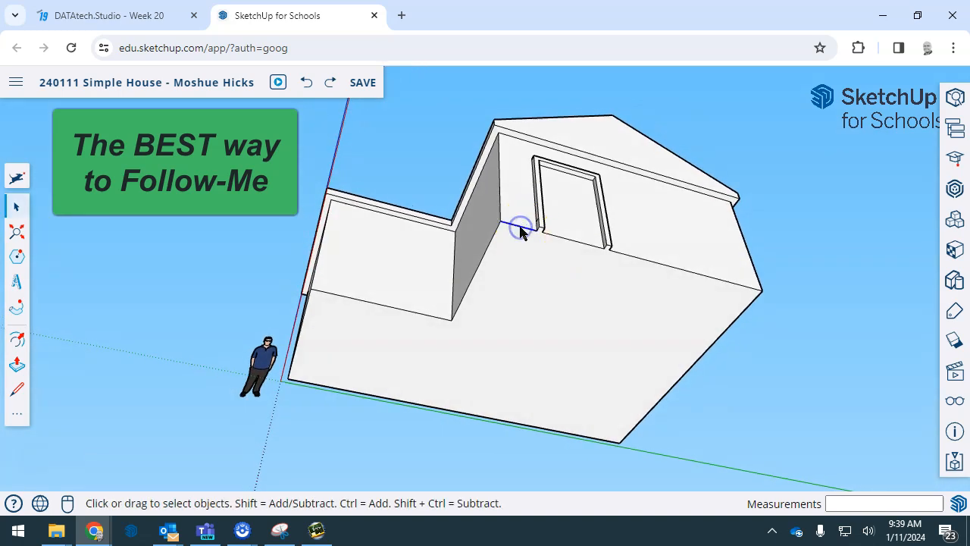
pyautogui.click(481, 266)
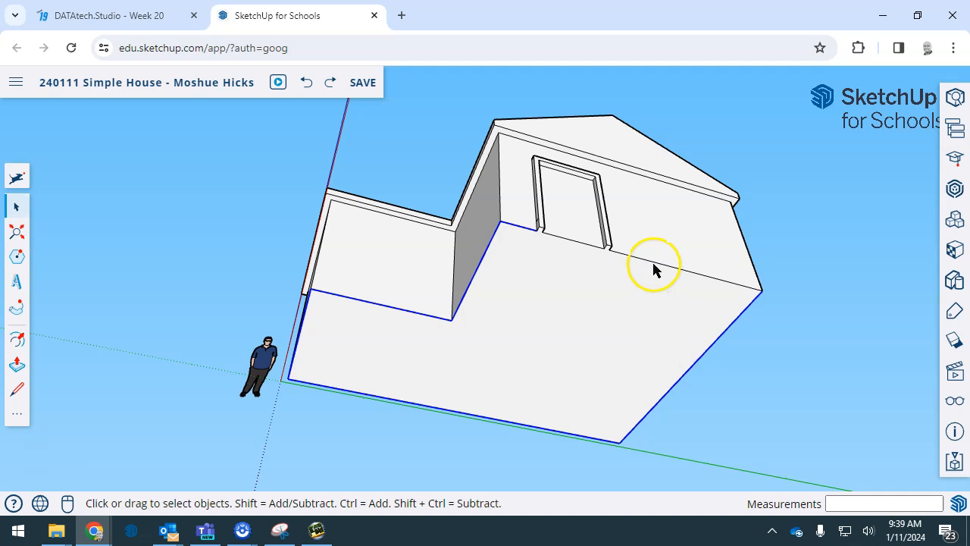
pyautogui.moveTo(616, 327); pyautogui.dragTo(704, 379, button='middle')
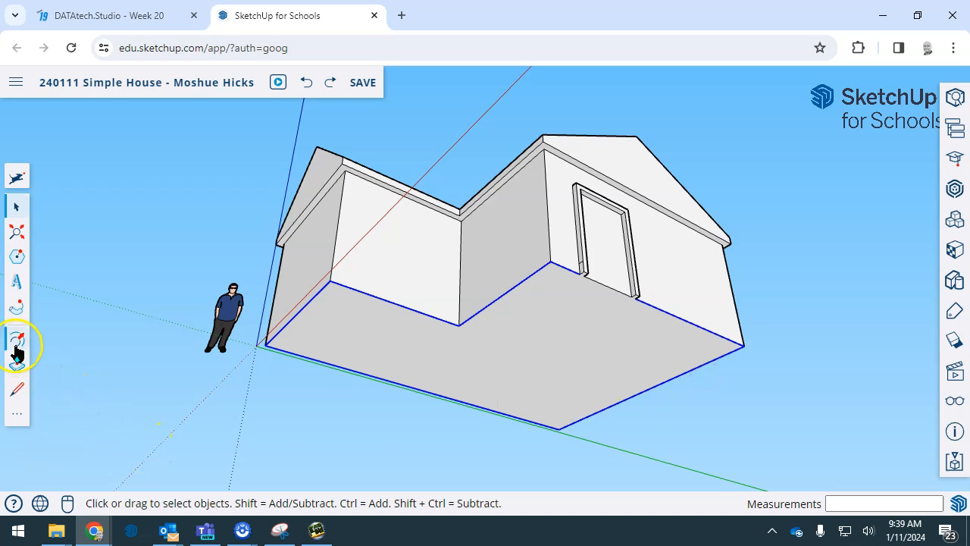
pyautogui.click(17, 312)
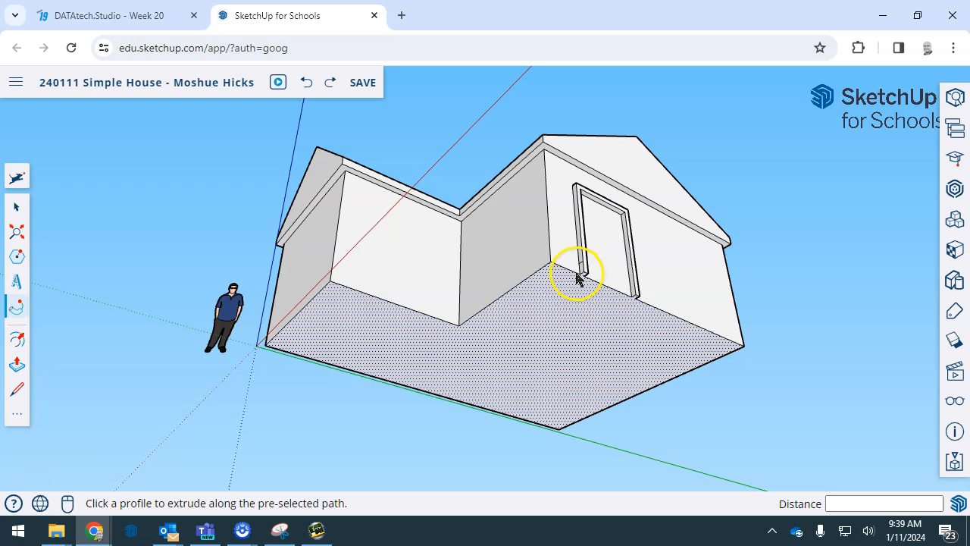
pyautogui.scroll(3, 569, 289)
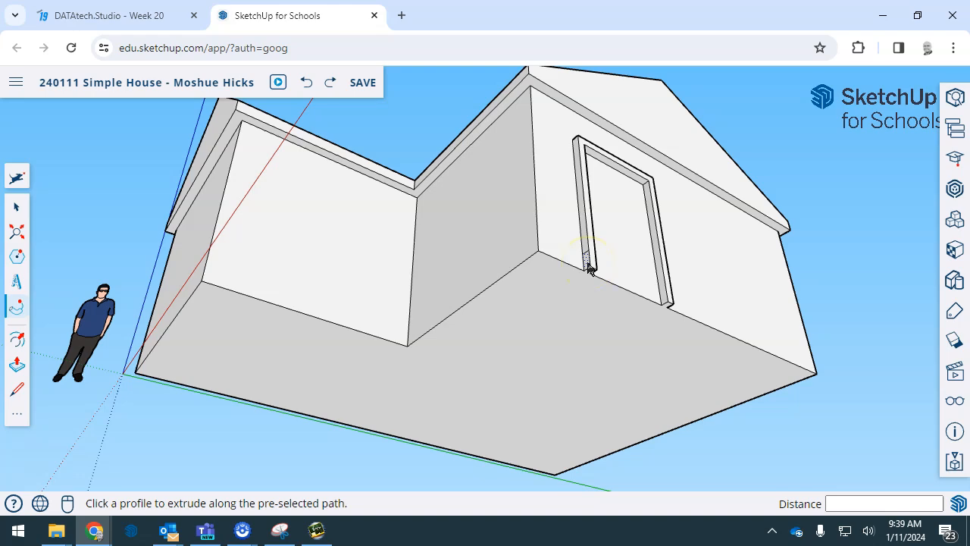
pyautogui.click(588, 262)
pyautogui.moveTo(710, 374); pyautogui.dragTo(606, 477, button='middle')
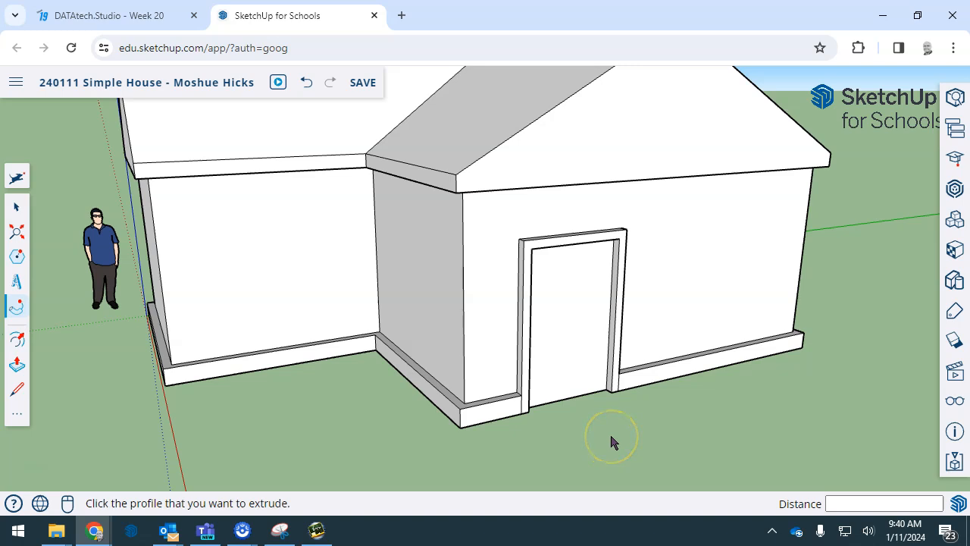
pyautogui.moveTo(612, 443); pyautogui.dragTo(619, 412, button='middle')
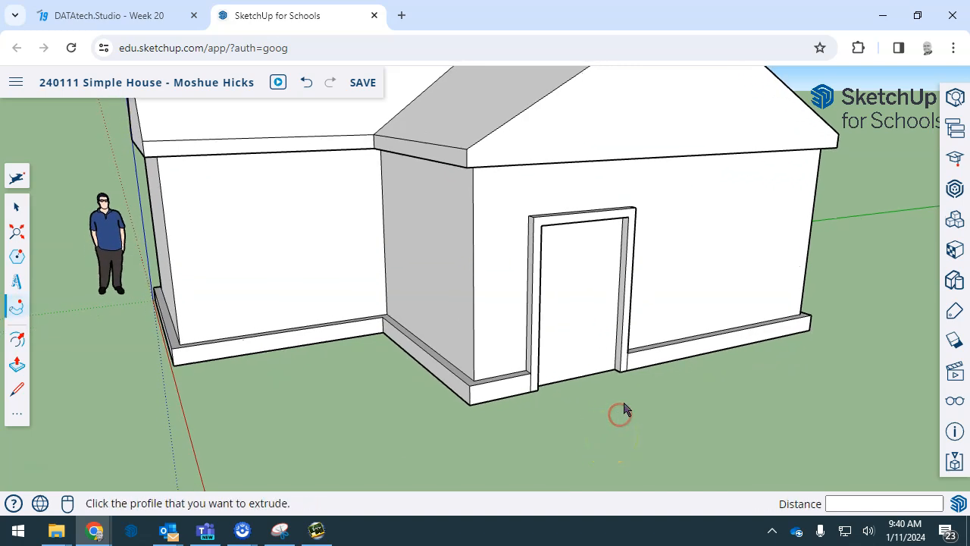
pyautogui.click(667, 362)
pyautogui.moveTo(690, 356); pyautogui.dragTo(591, 372, button='middle')
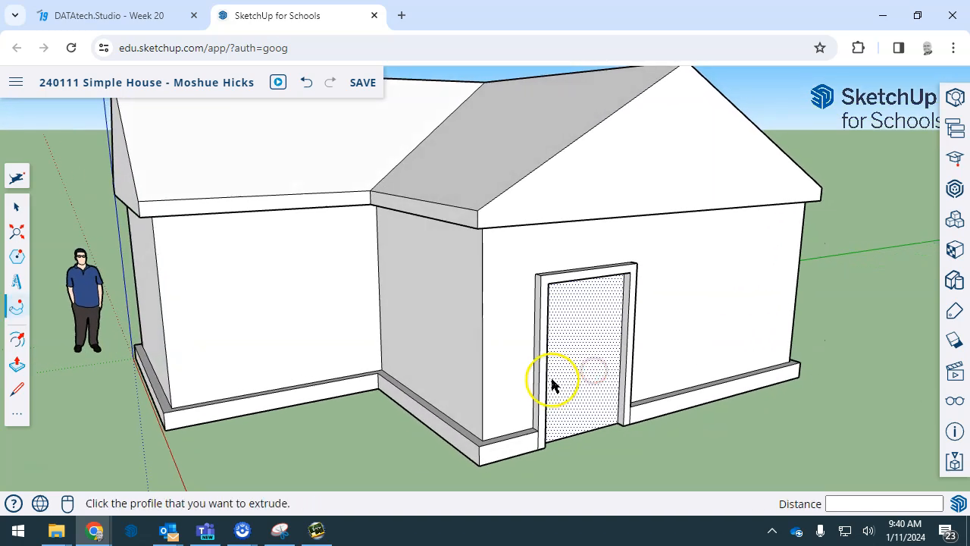
pyautogui.scroll(-2, 555, 384)
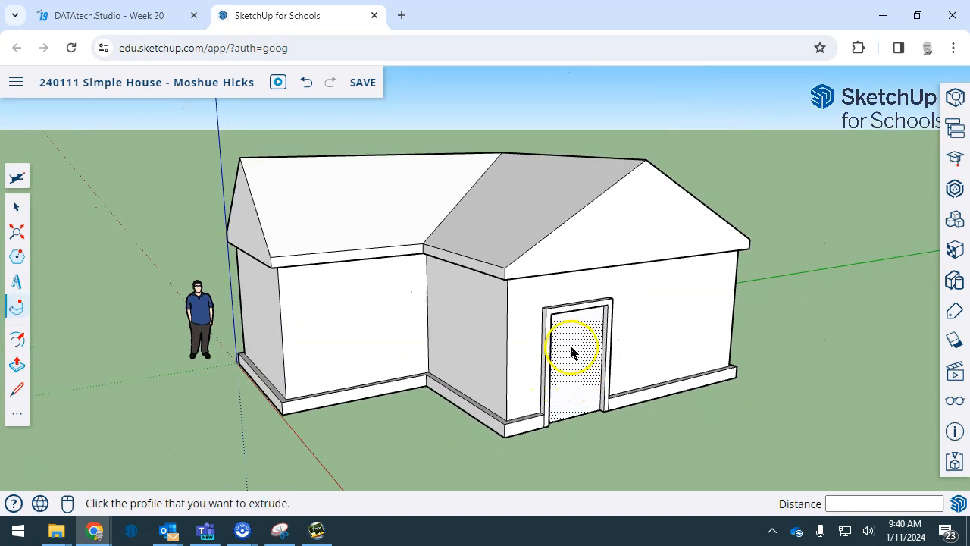